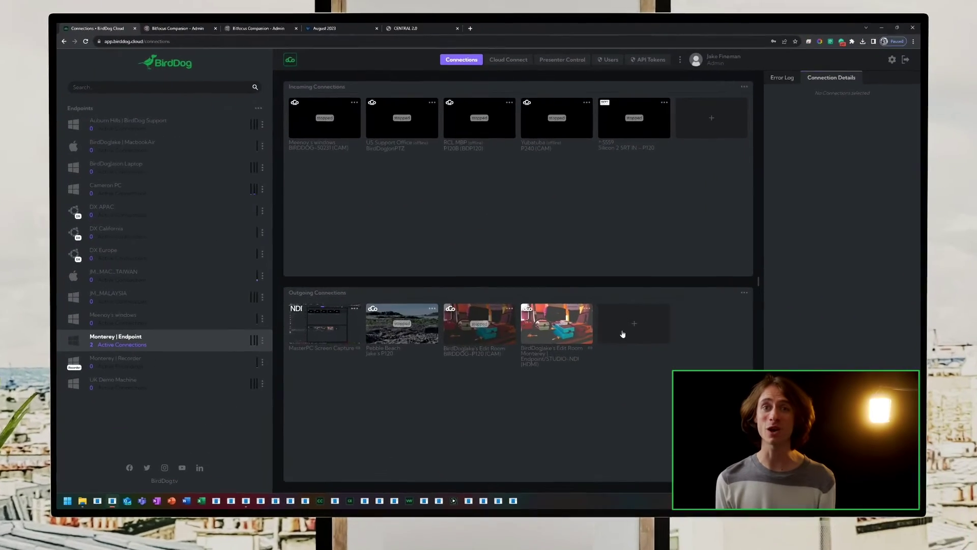
- Create a new Cloud Connect outgoing connection using BIRDDOG-P4K CAM as the transmit source
click(656, 343)
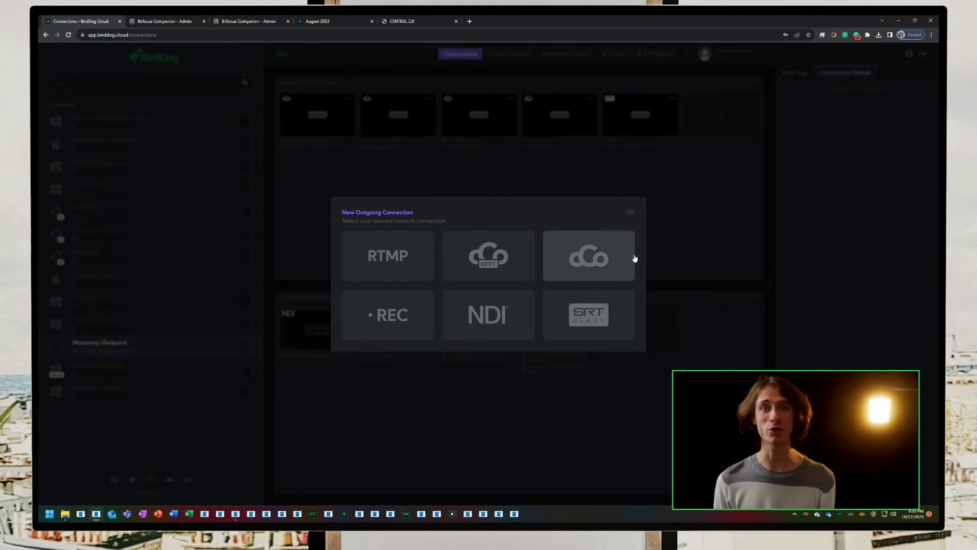
click(582, 253)
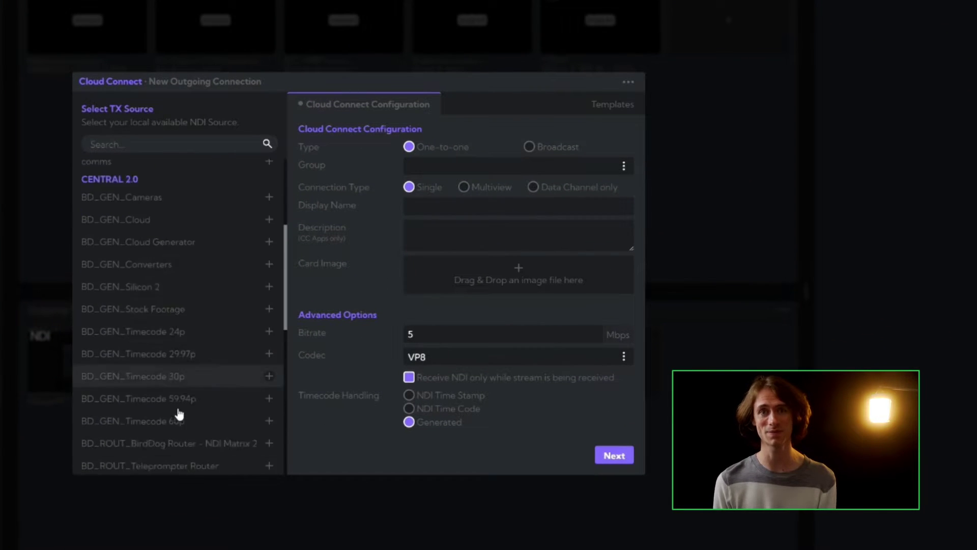
scroll(170, 402, down, 2)
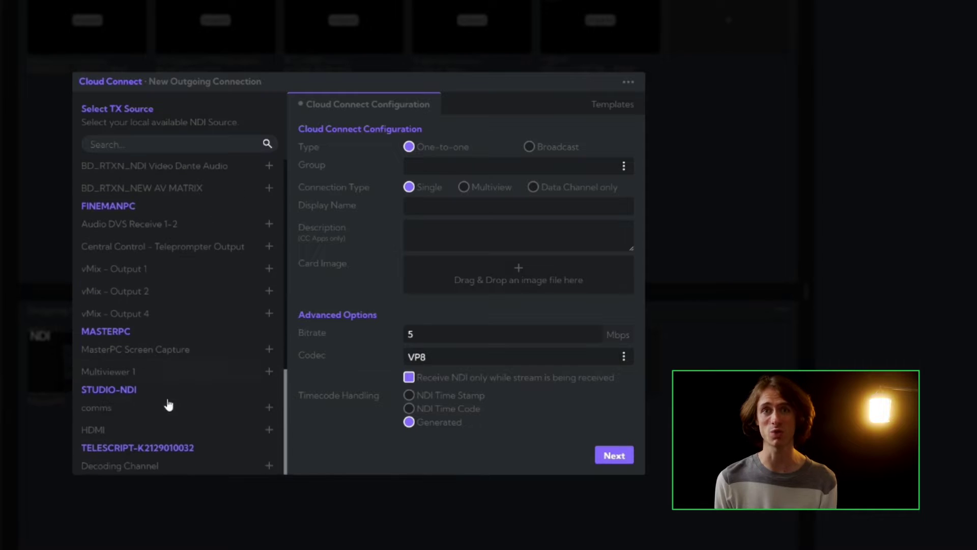
scroll(166, 426, up, 14)
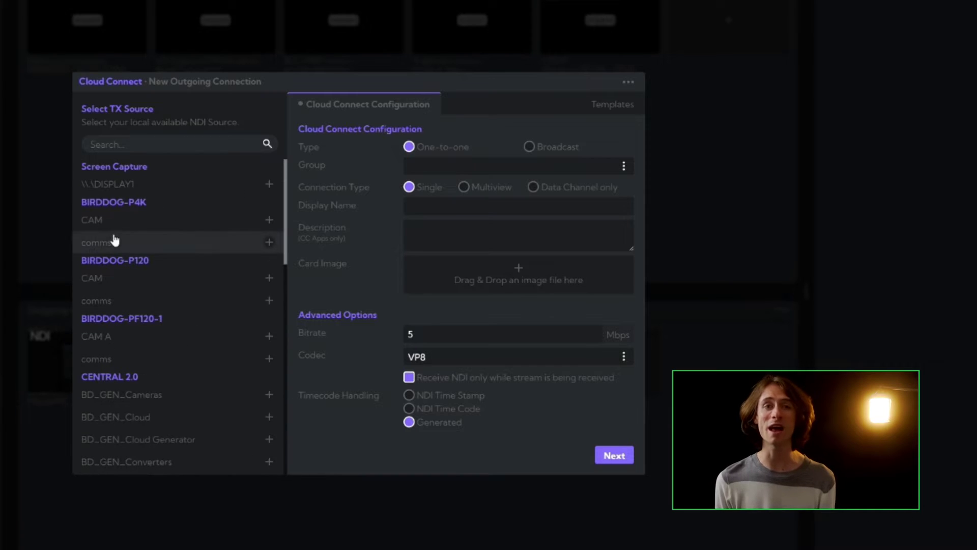
click(99, 221)
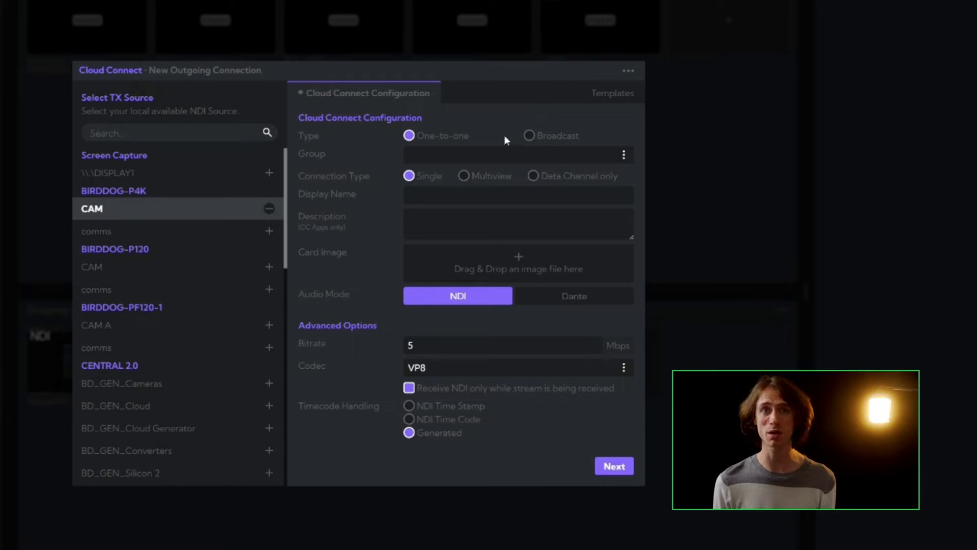
- Assign the connection to the Pebble Beach group, set its type to Multiview, and show the Multiview settings
click(439, 157)
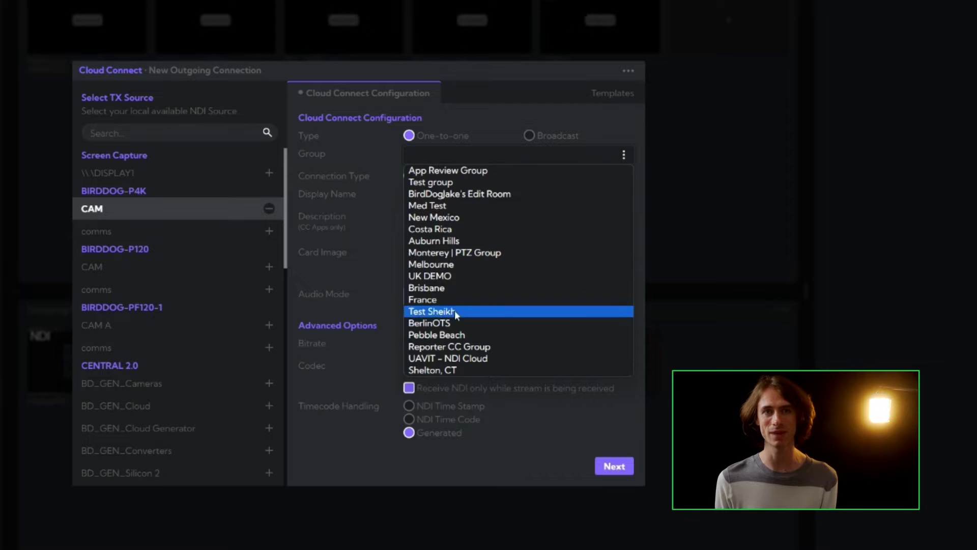
click(450, 338)
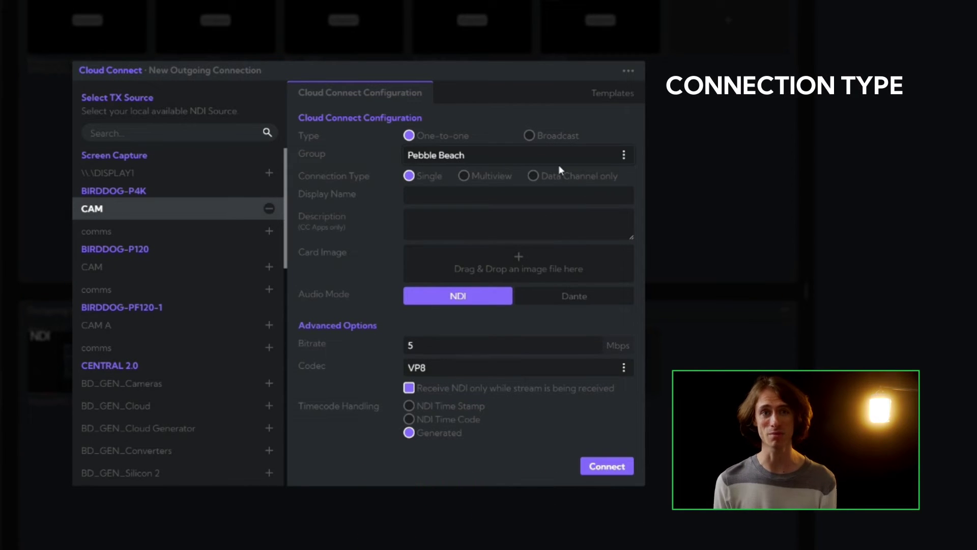
click(465, 176)
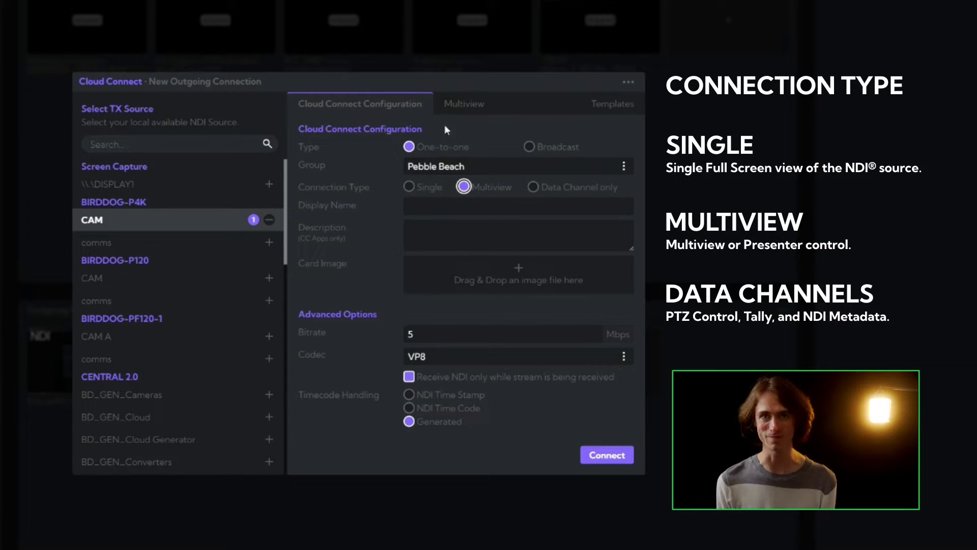
click(458, 104)
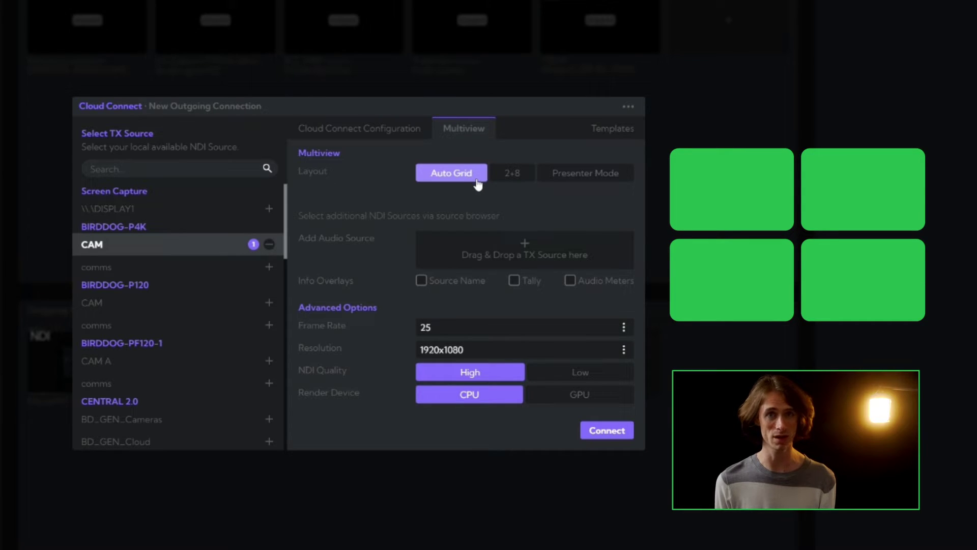
- Try the 2+8 layout with P4K CAM left and P120 CAM right, then remove both
click(498, 175)
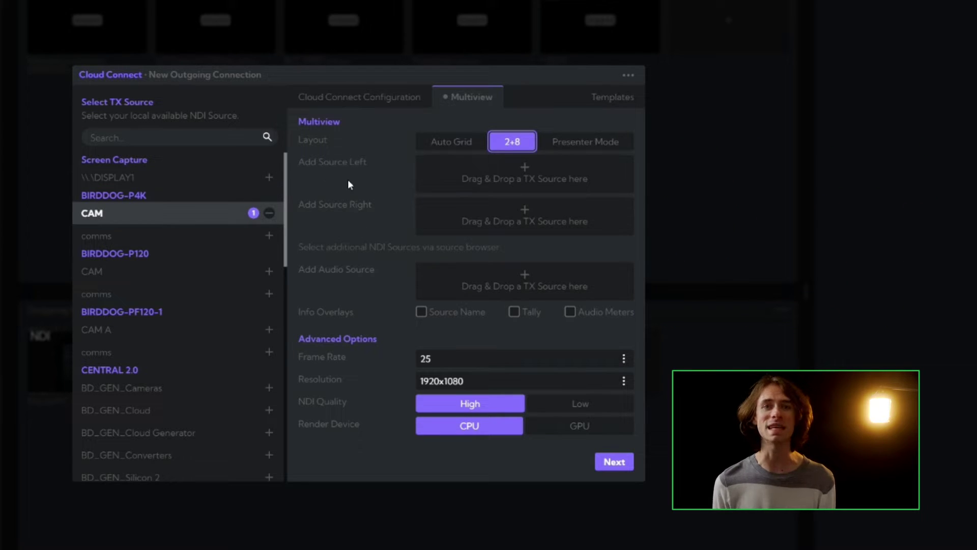
drag(218, 214, 482, 177)
drag(185, 272, 449, 215)
click(618, 218)
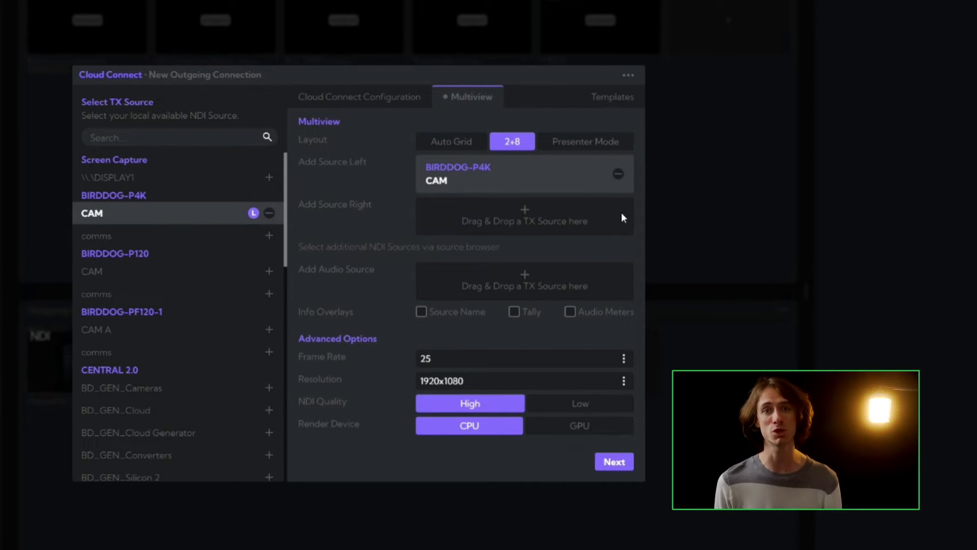
click(617, 174)
- Preview the Presenter Mode 50/50 layout, then return to Auto Grid
click(572, 142)
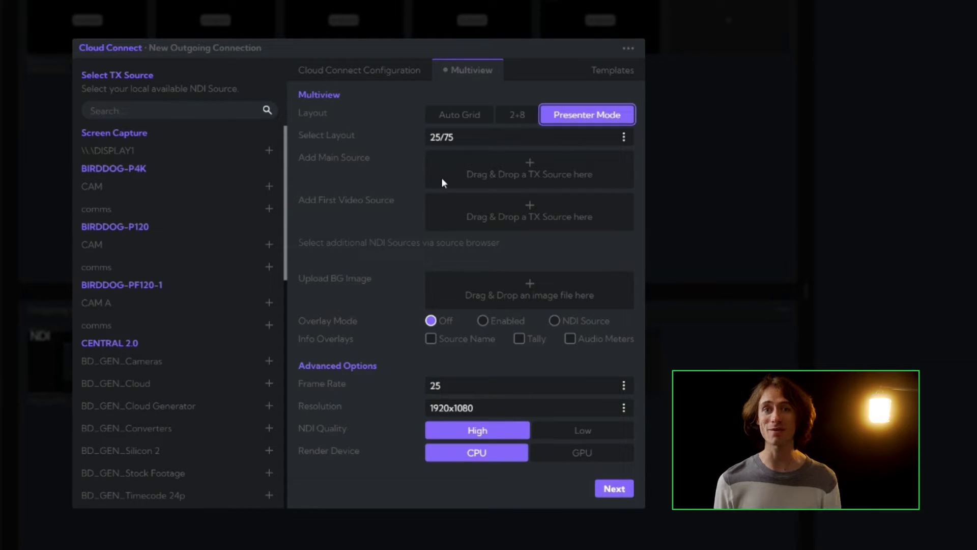
click(438, 141)
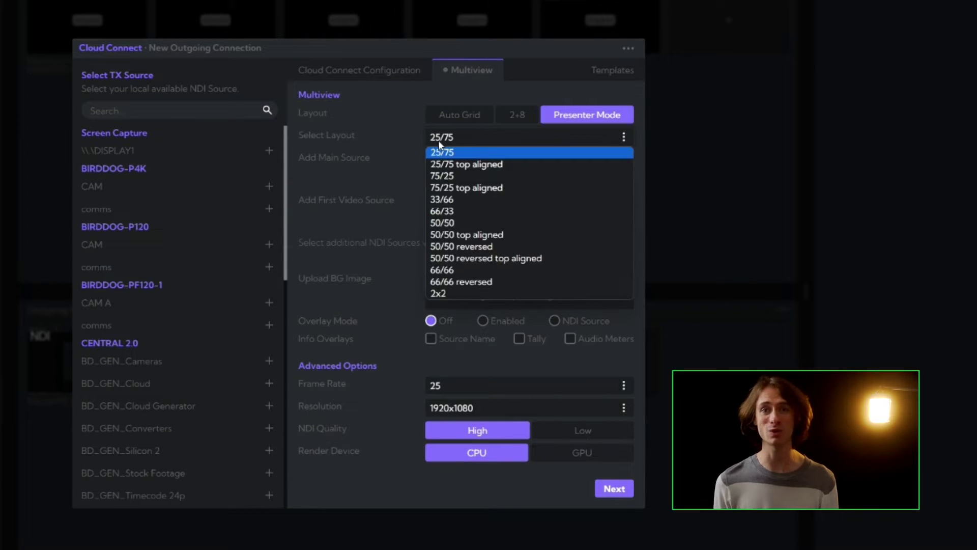
click(453, 223)
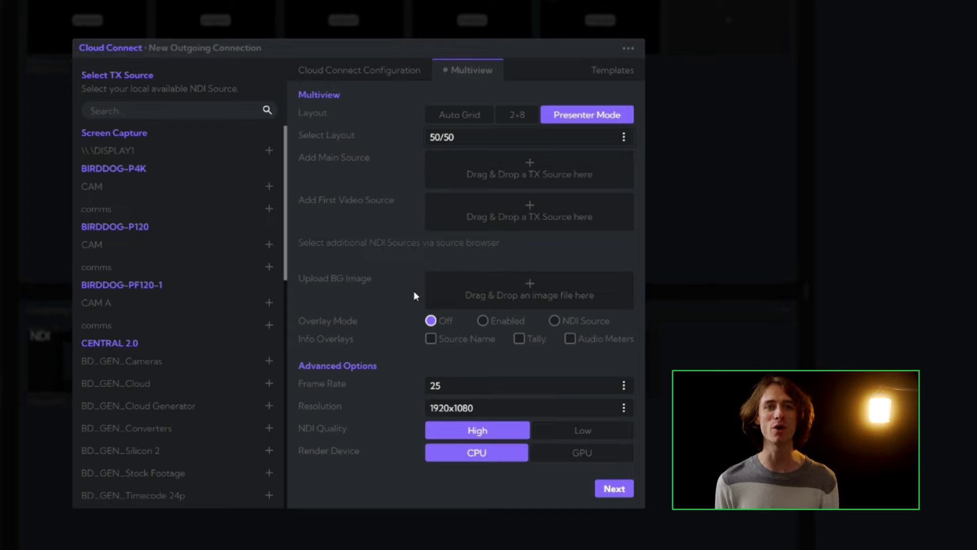
click(476, 113)
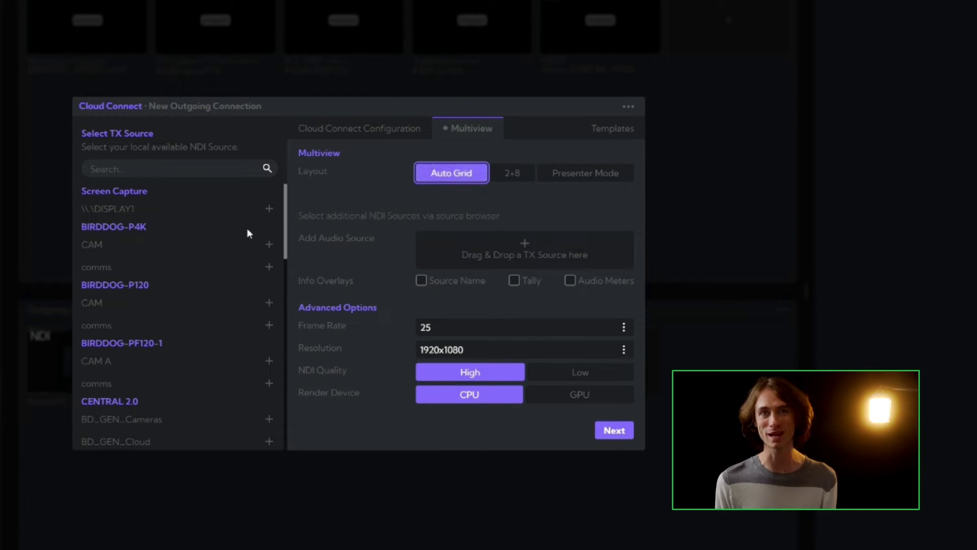
- Fill the grid with P4K CAM, PF120-1 CAM A, DISPLAY1 and STUDIO-NDI HDMI, using HDMI for audio
click(213, 248)
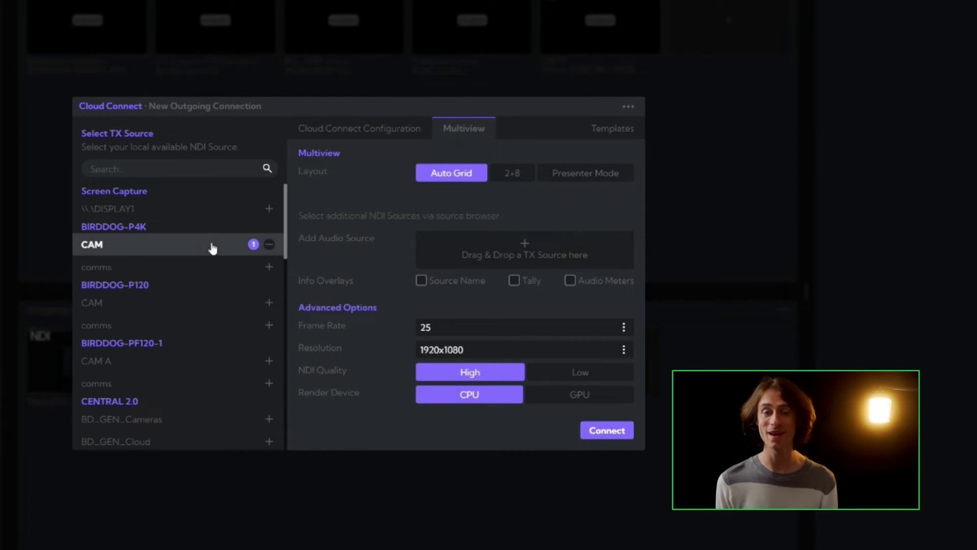
click(147, 369)
scroll(147, 372, down, 3)
scroll(146, 302, up, 3)
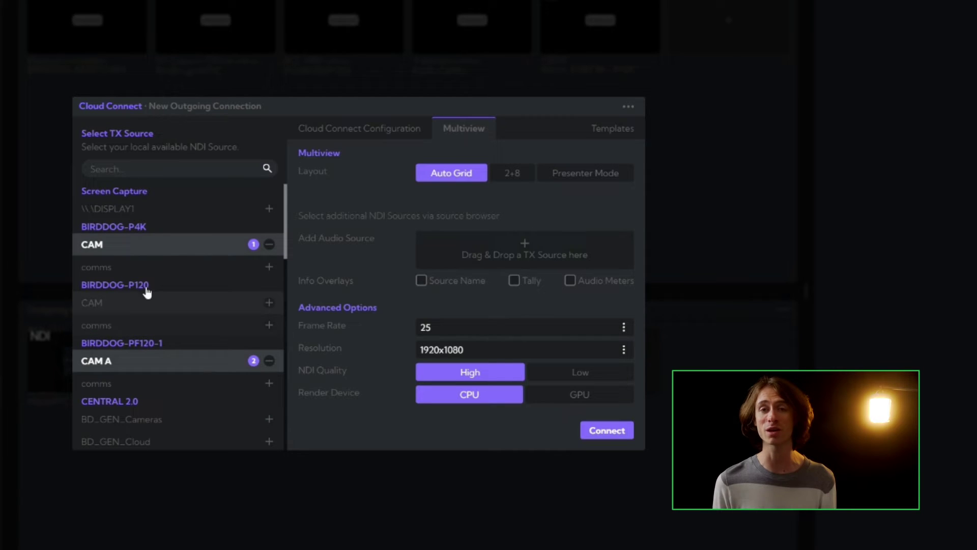
click(148, 217)
scroll(145, 224, down, 10)
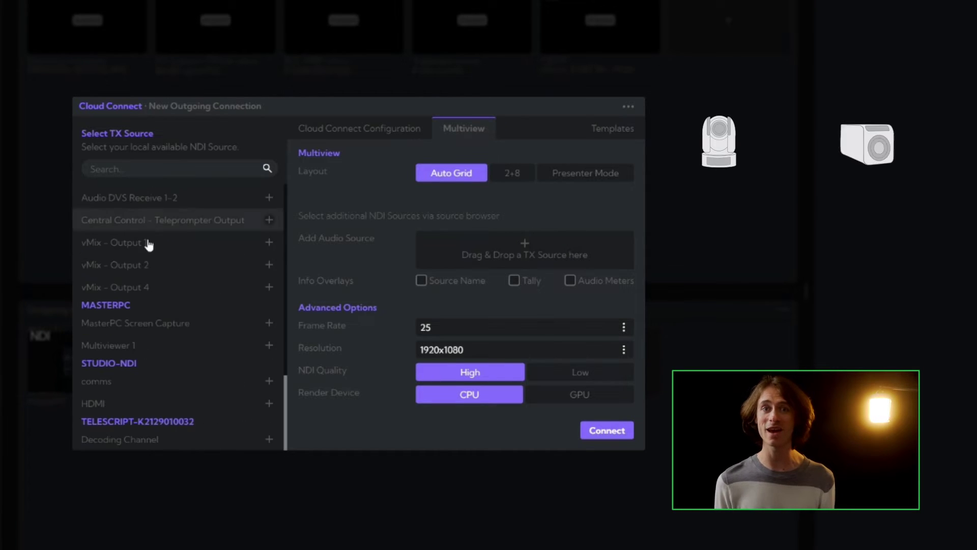
click(115, 408)
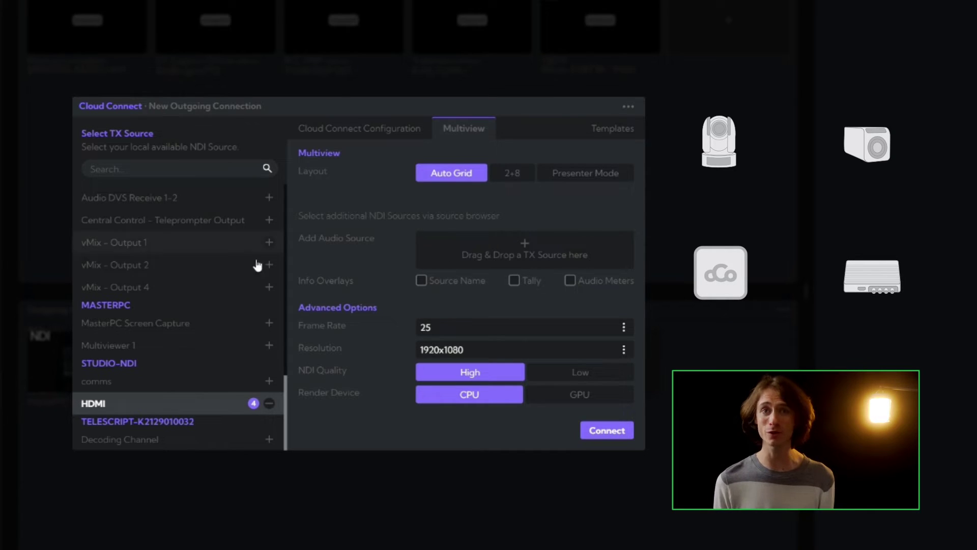
drag(170, 398, 446, 261)
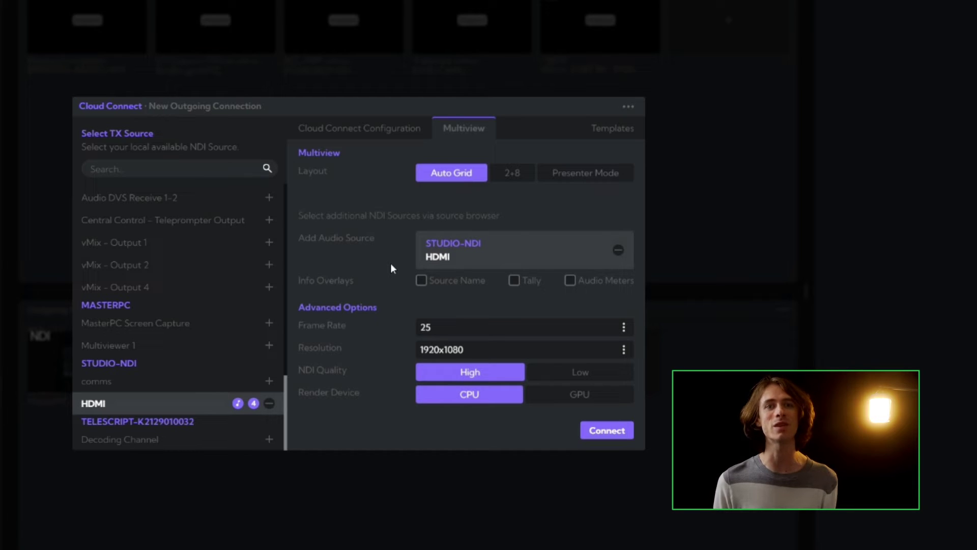
- Turn the source name and tally info overlays on, then back off
click(425, 281)
click(515, 280)
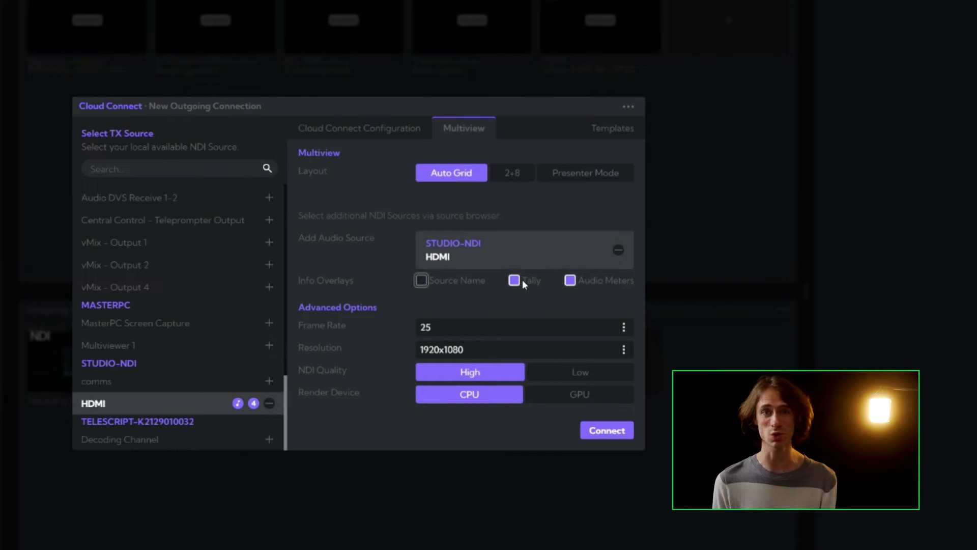
click(576, 278)
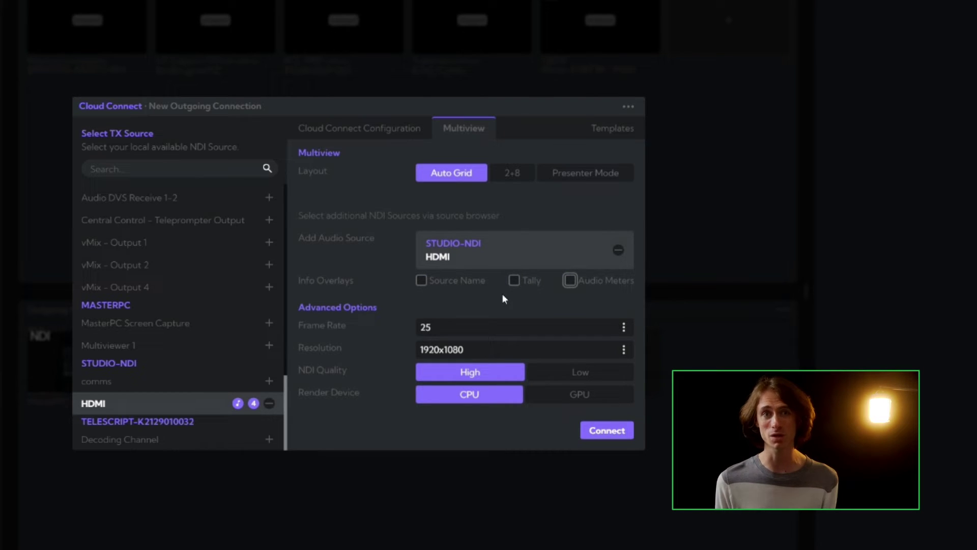
- Keep 25 frame rate and 1920x1080 resolution, and remove the HDMI audio source
click(447, 324)
click(445, 325)
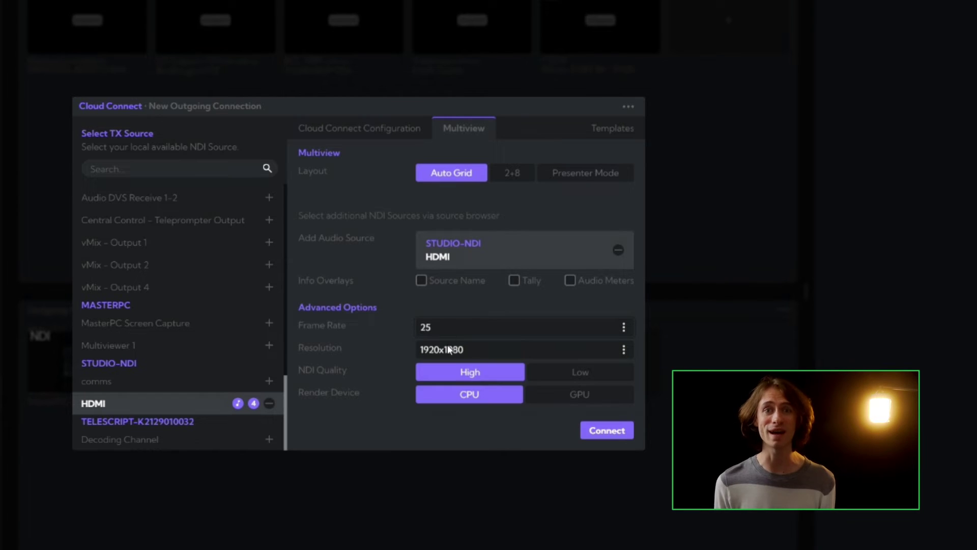
click(509, 349)
click(511, 375)
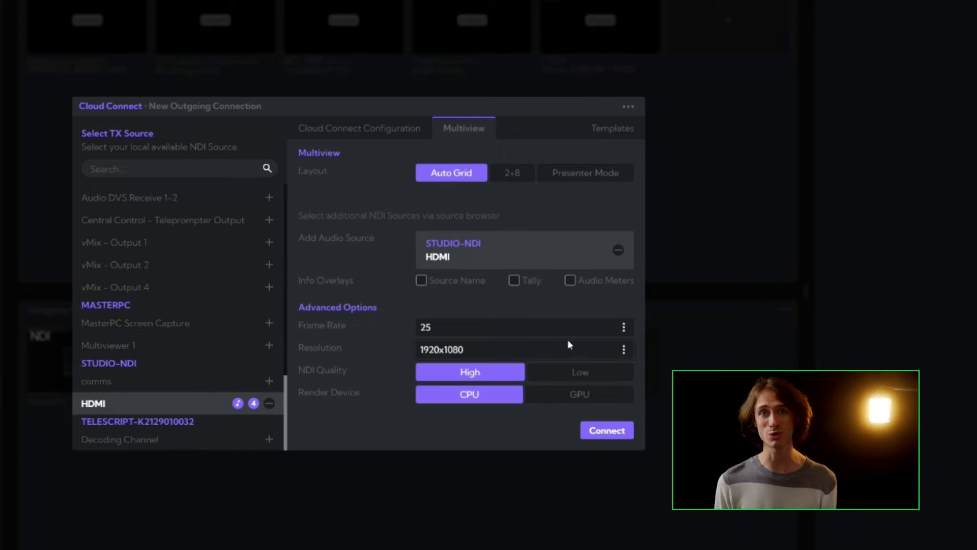
click(618, 252)
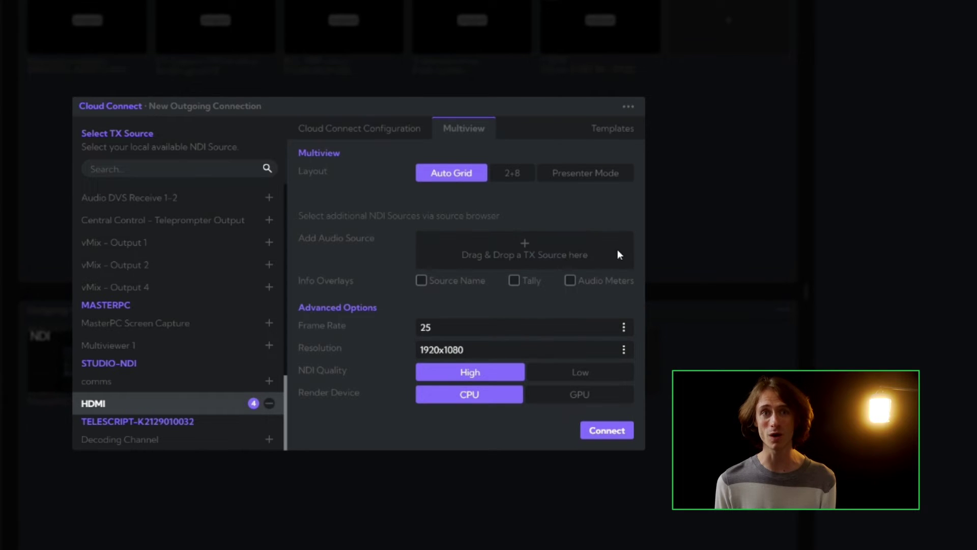
click(362, 133)
- Enter the connection's display name, add a beach JPG as card image, and connect
click(410, 207)
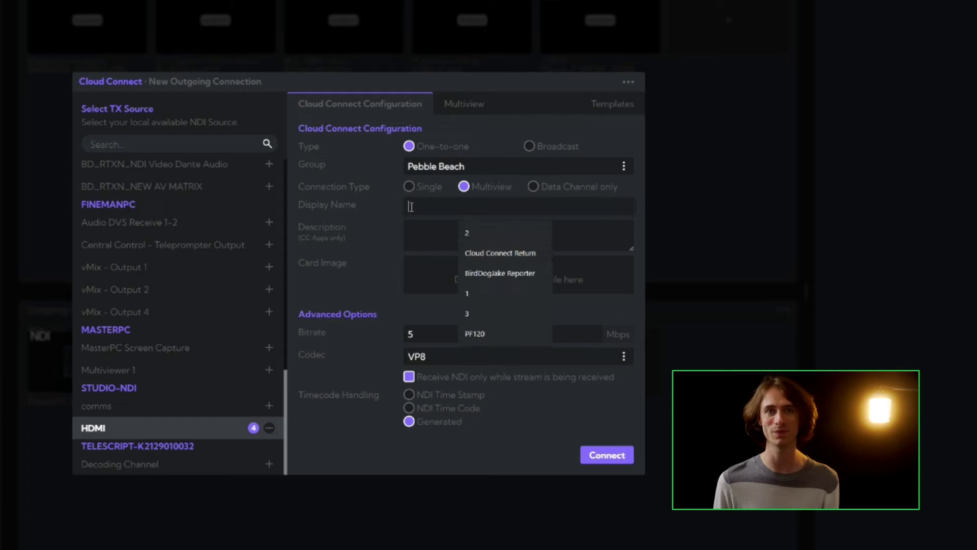
text(Jakes Mult)
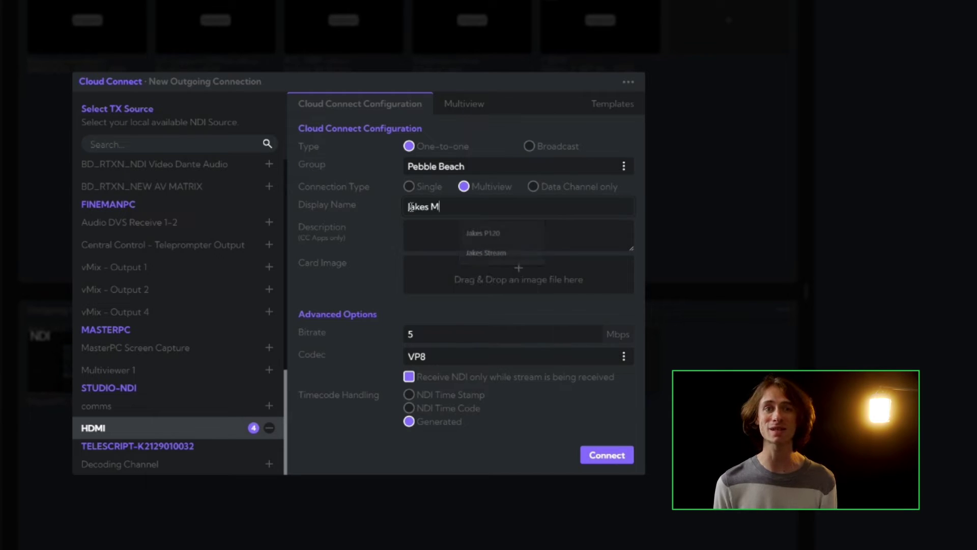
text(iview)
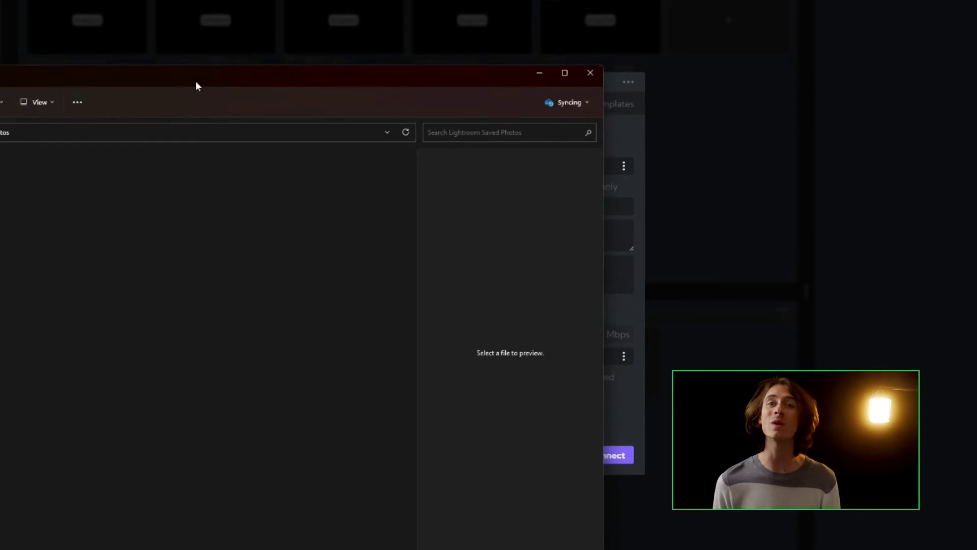
drag(196, 81, 572, 333)
click(256, 436)
drag(256, 436, 445, 277)
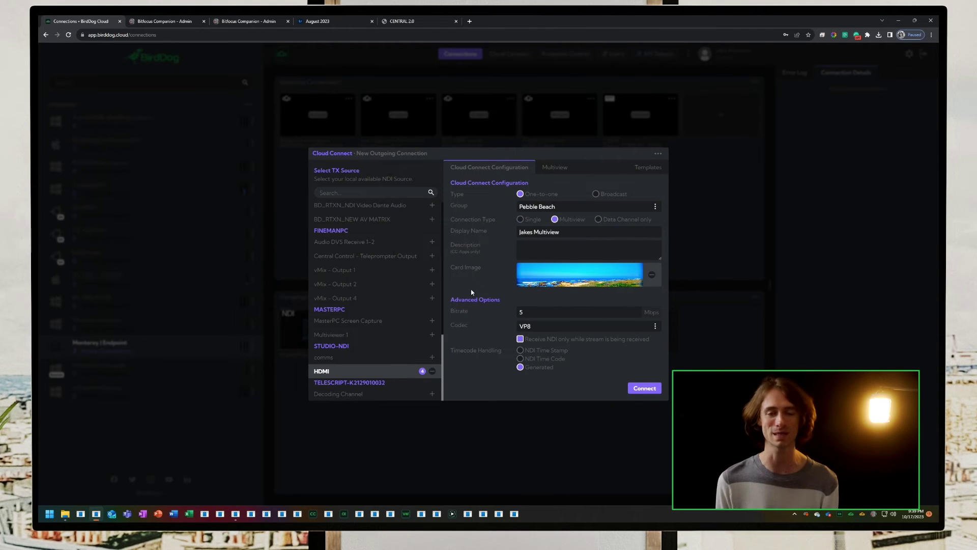
click(644, 388)
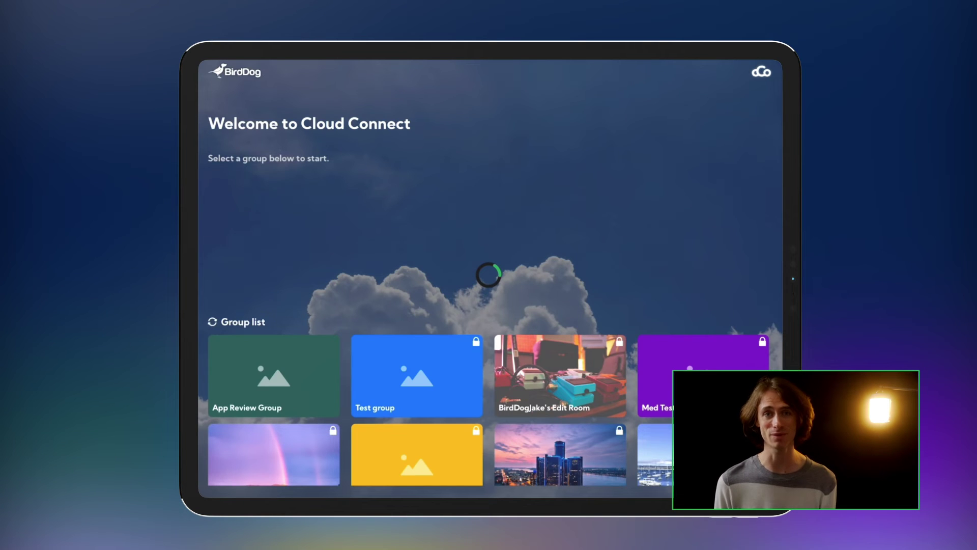
- Scroll the iPad app's group list to find the Pebble Beach group
scroll(488, 407, down, 2)
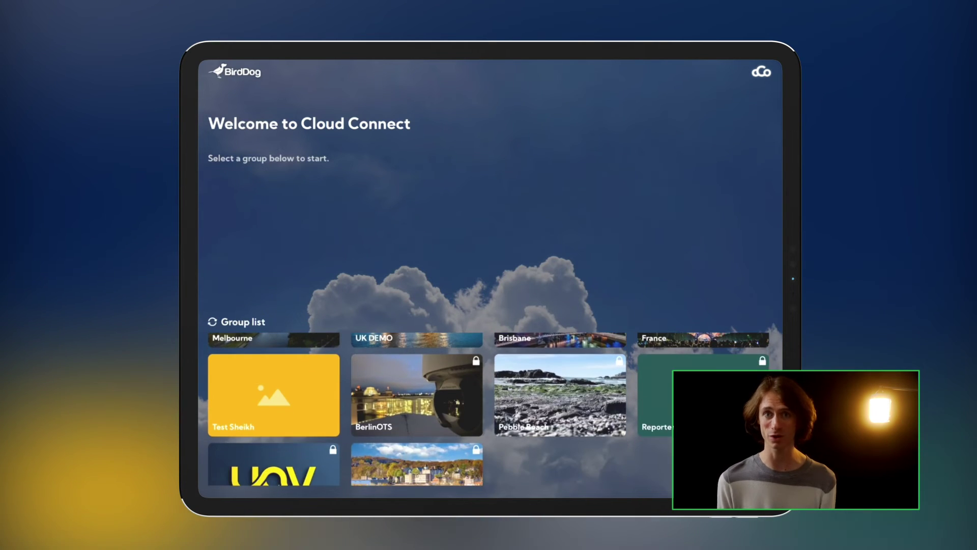